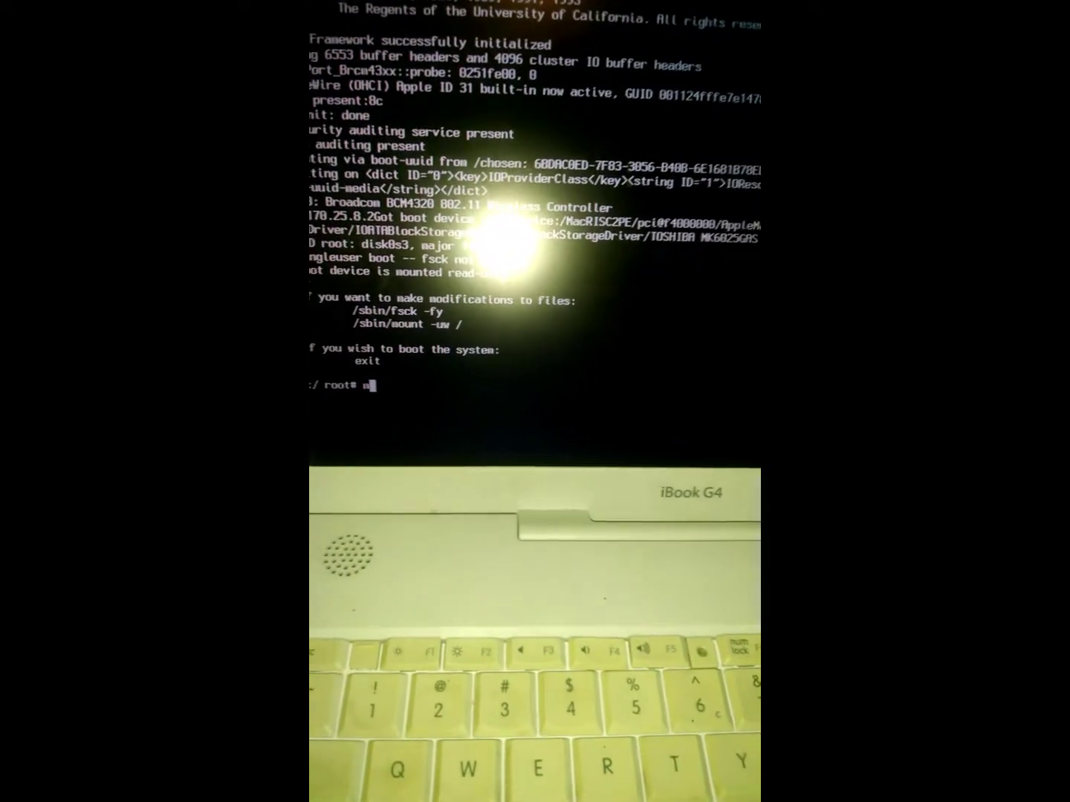
text(ount)
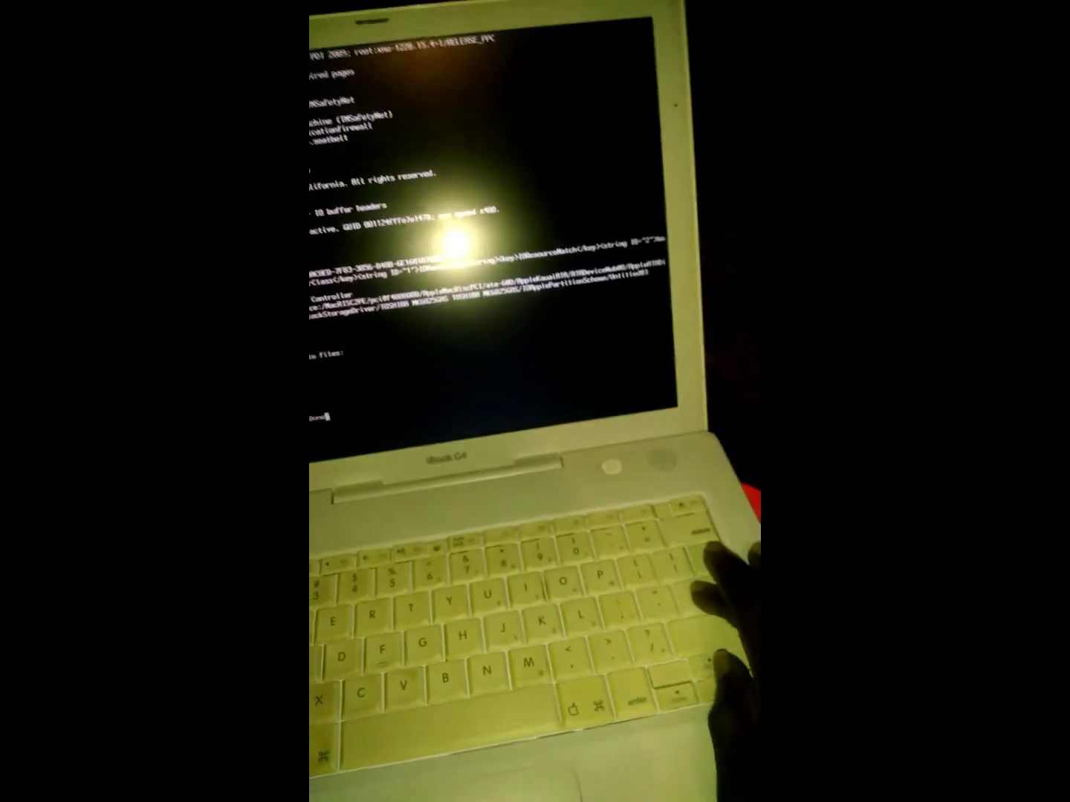
- Delete the /var/db/.AppleSetupDone marker file in single-user mode
key(Return)
text(rm /var/db/.AppleSetupDone)
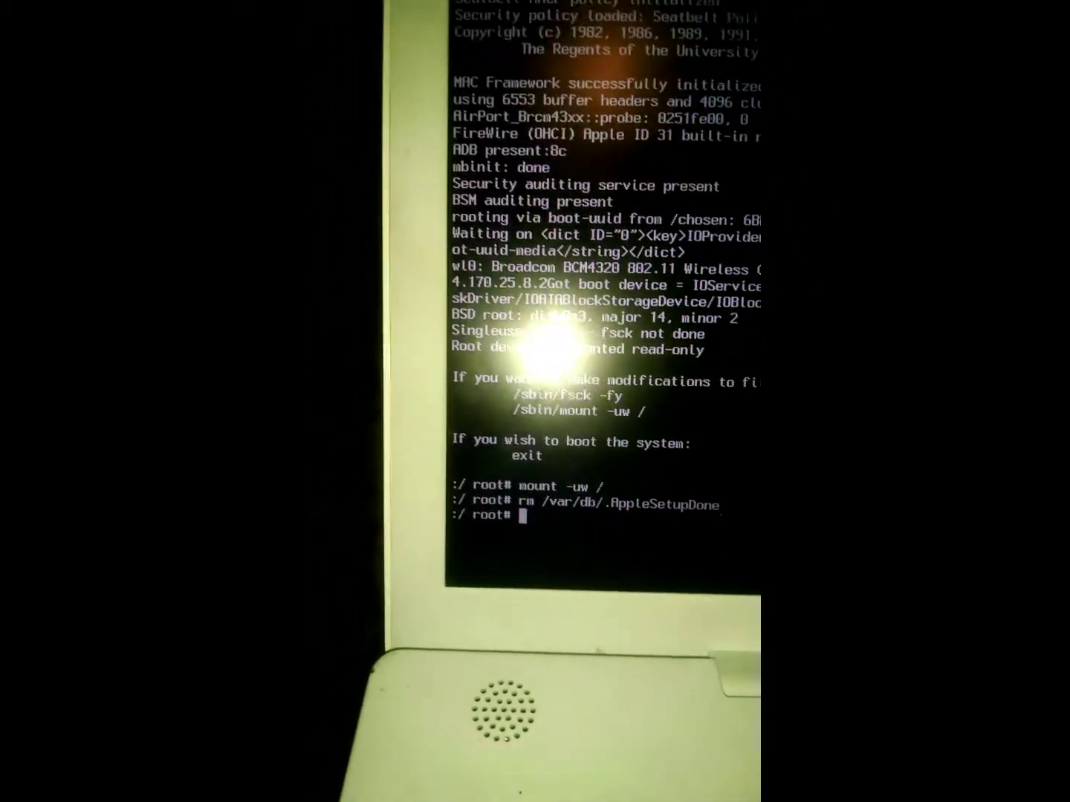
text(s)
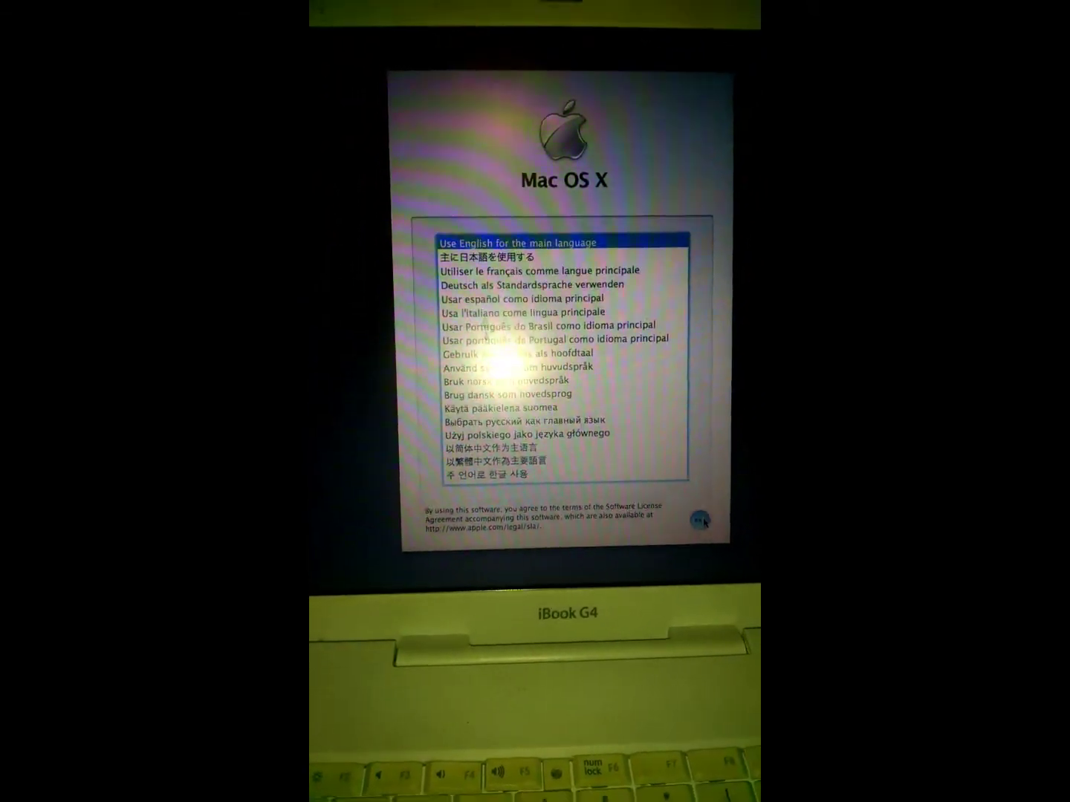
- Keep English as the language, United States as the country, and the U.S. keyboard layout
click(707, 500)
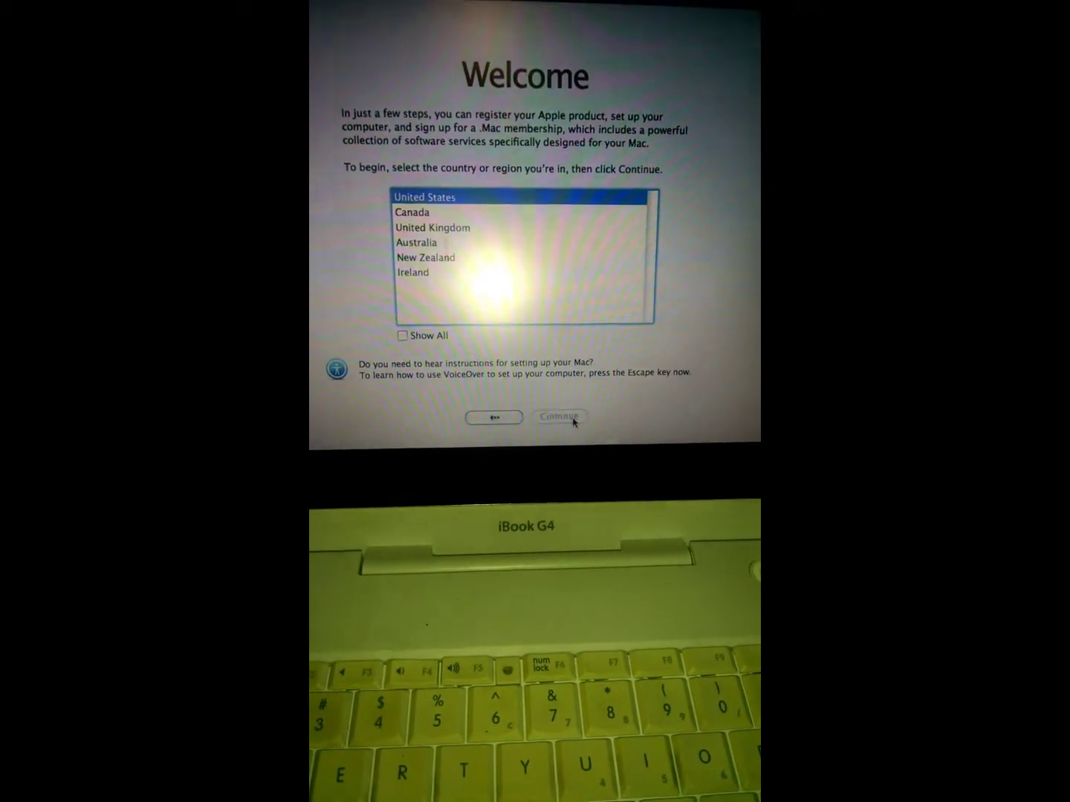
click(601, 517)
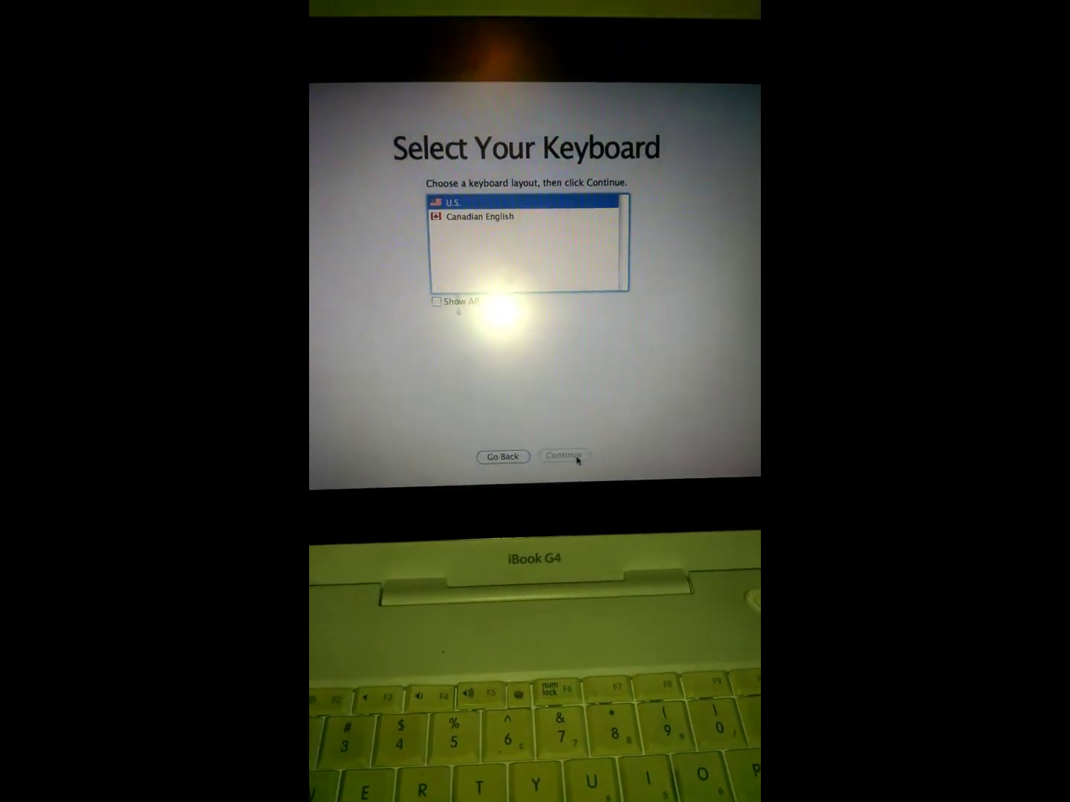
click(596, 435)
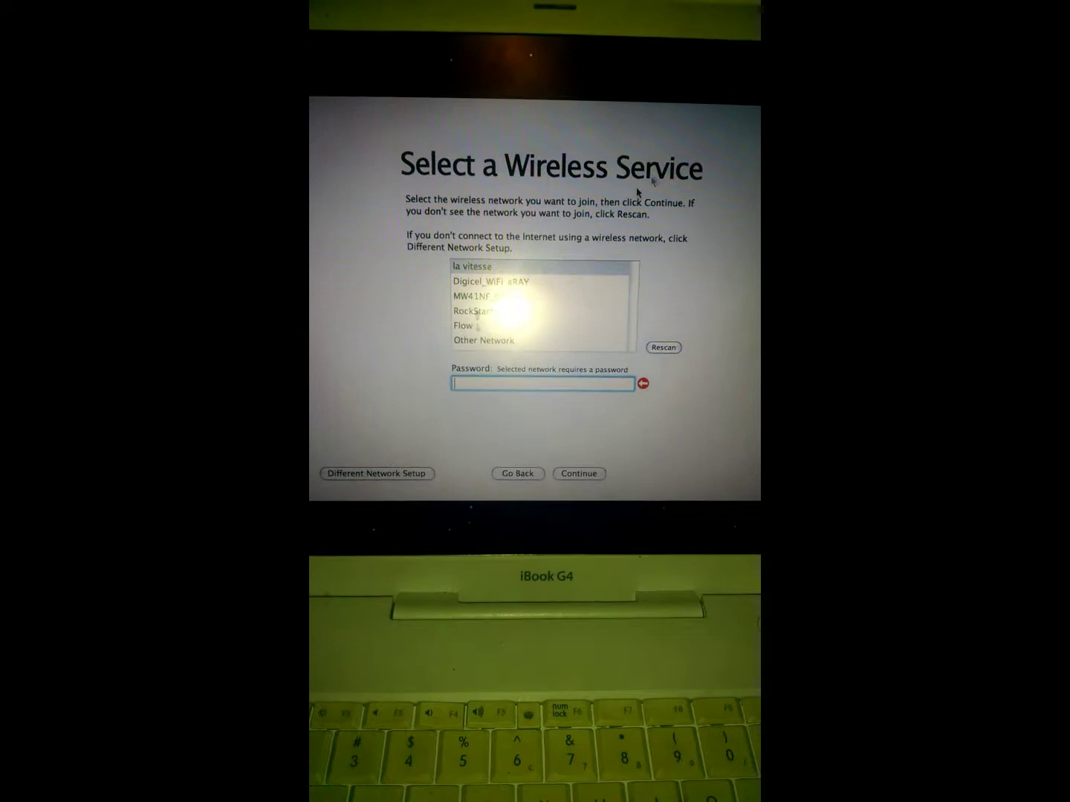
- Select the RockStar wireless network from the list
click(481, 303)
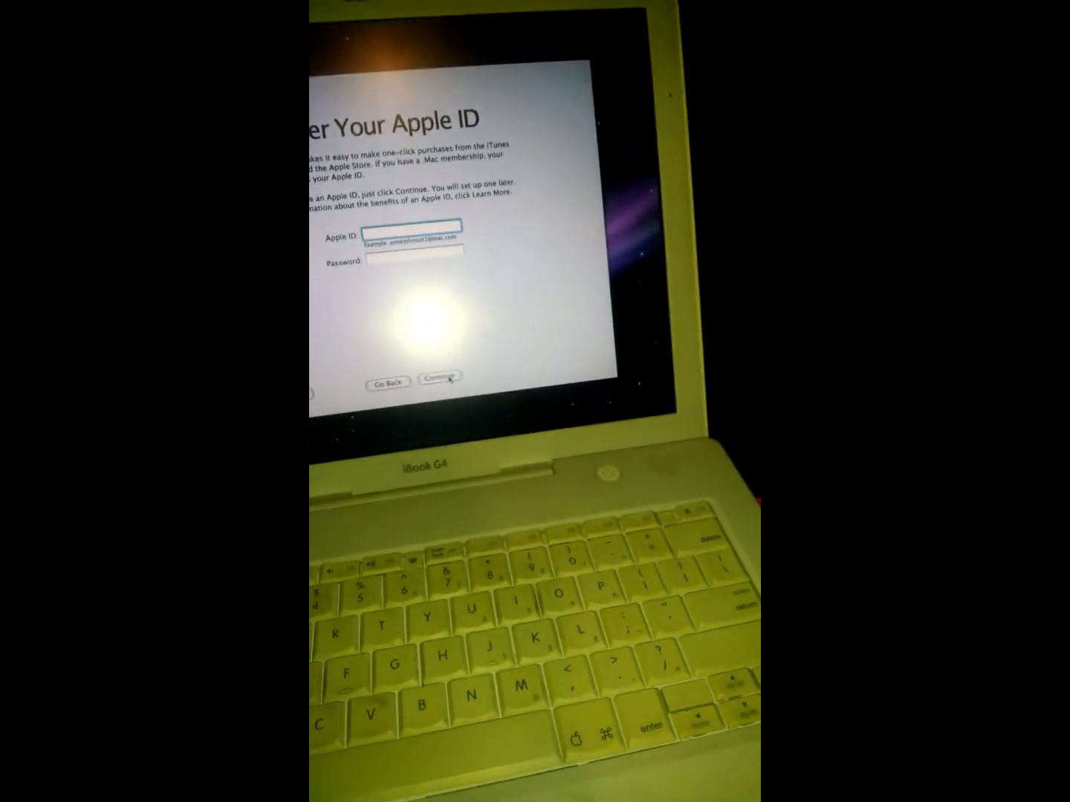
- Leave the Apple ID blank and continue to Registration Information
click(490, 420)
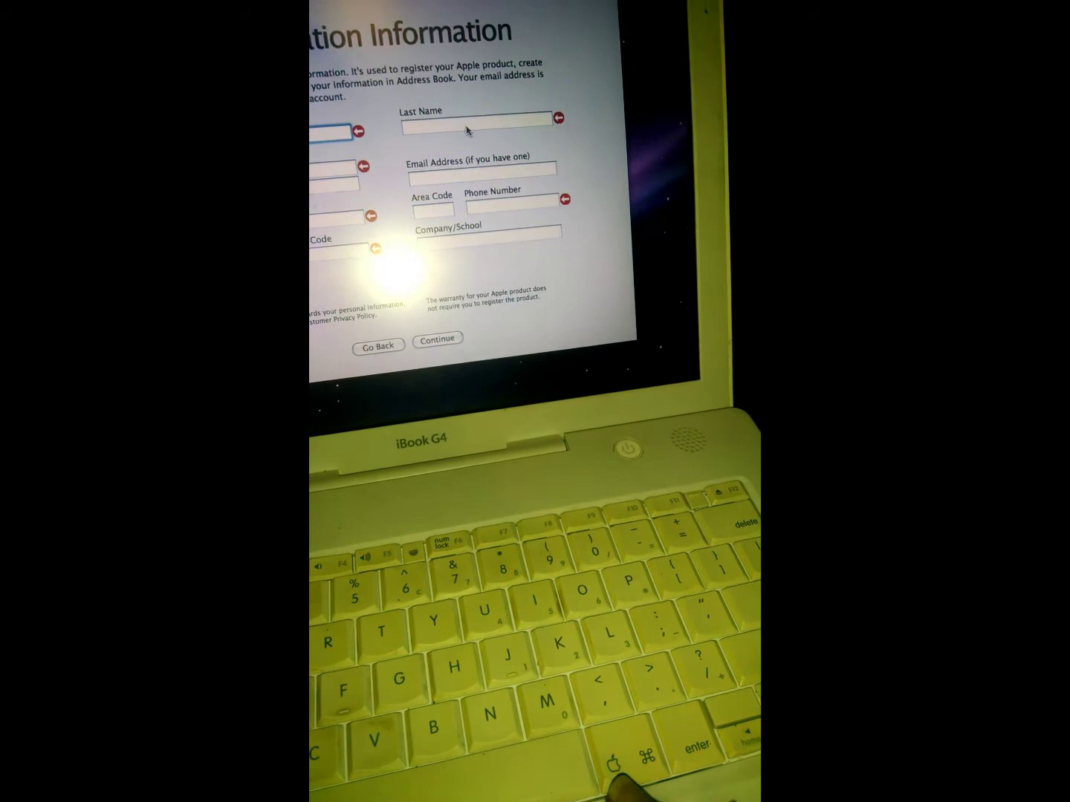
text(alan)
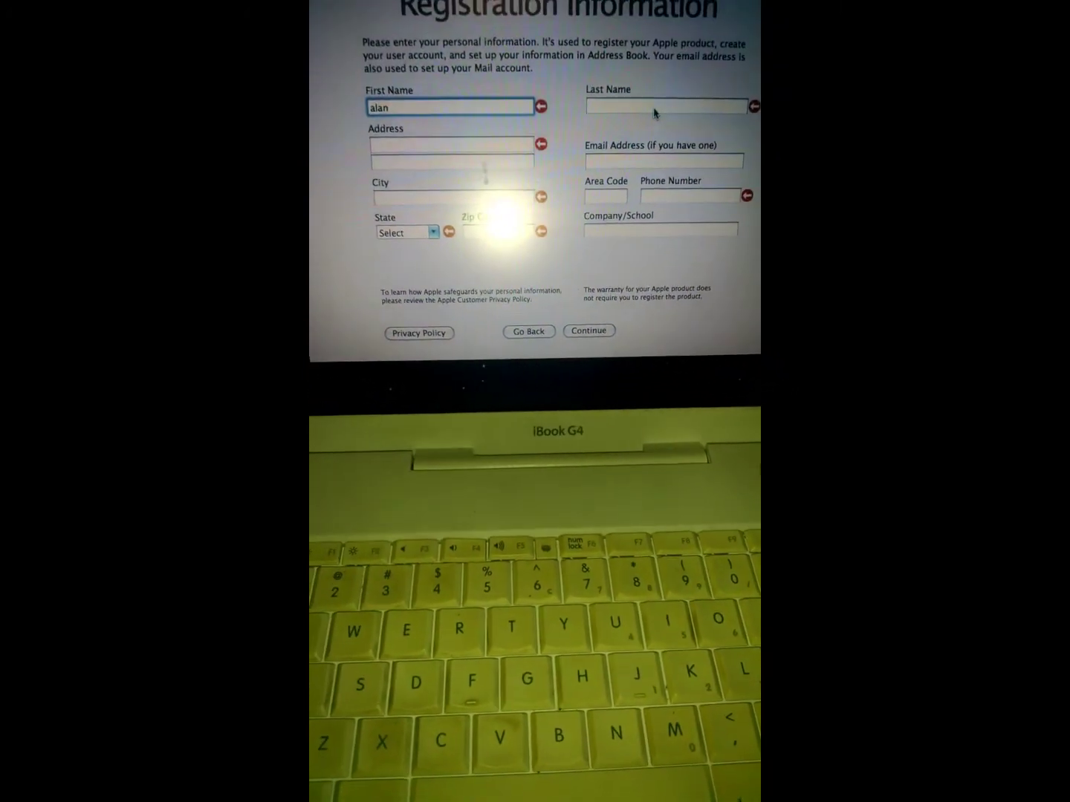